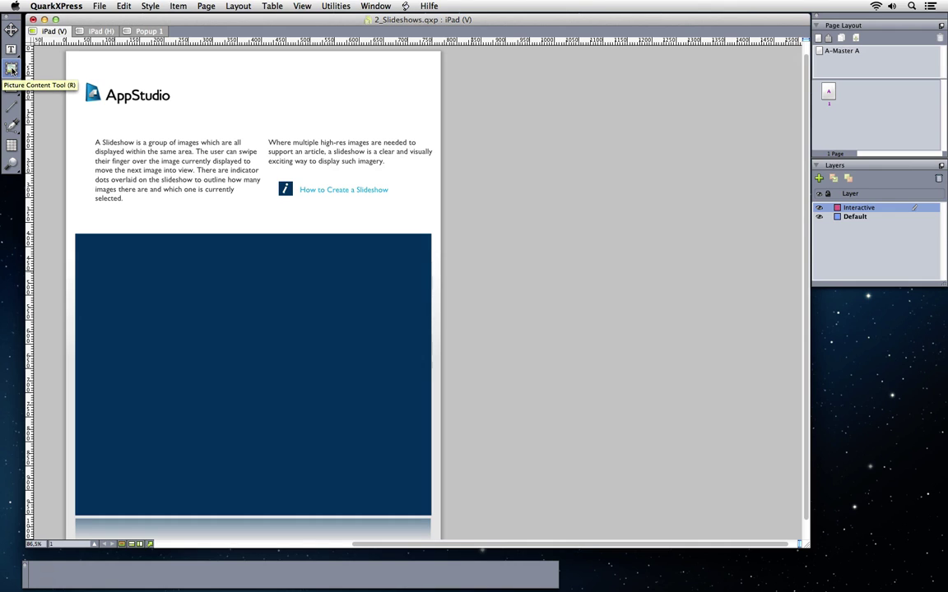
Step: Draw a picture box across the blue area and convert it into HTML5 slideshow 'Slideshow 1'
left_click(12, 71)
left_click_drag(87, 241, 423, 507)
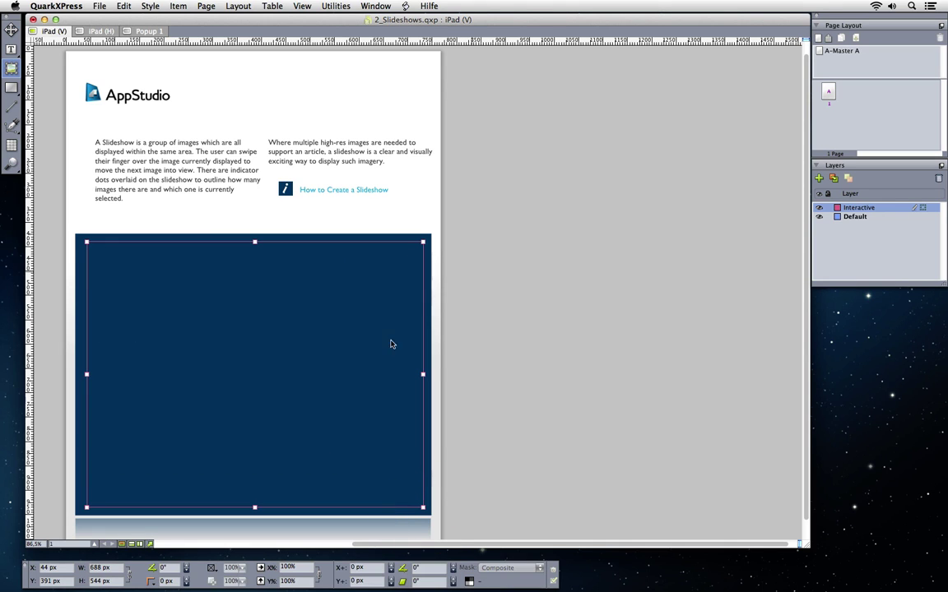
left_click(376, 6)
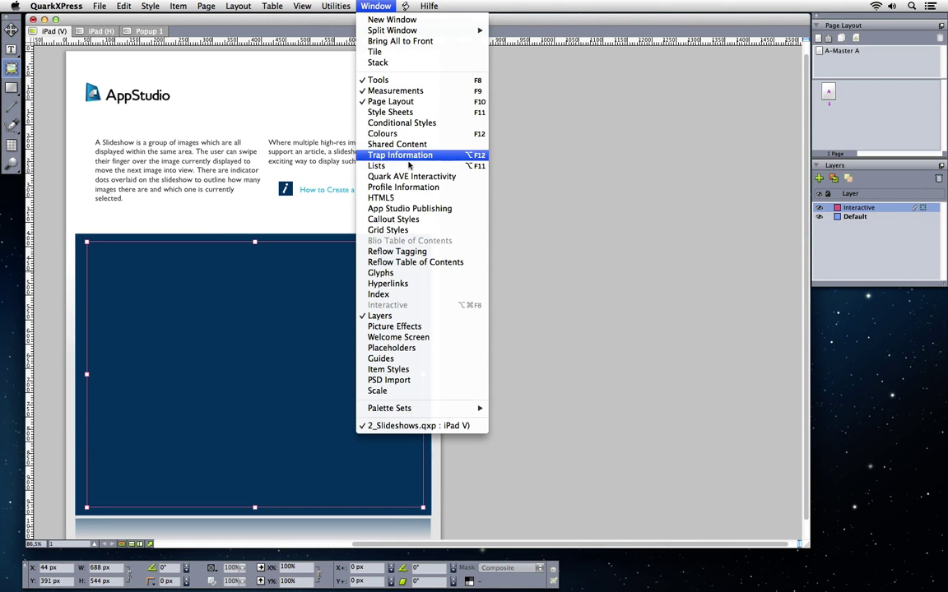
left_click(407, 197)
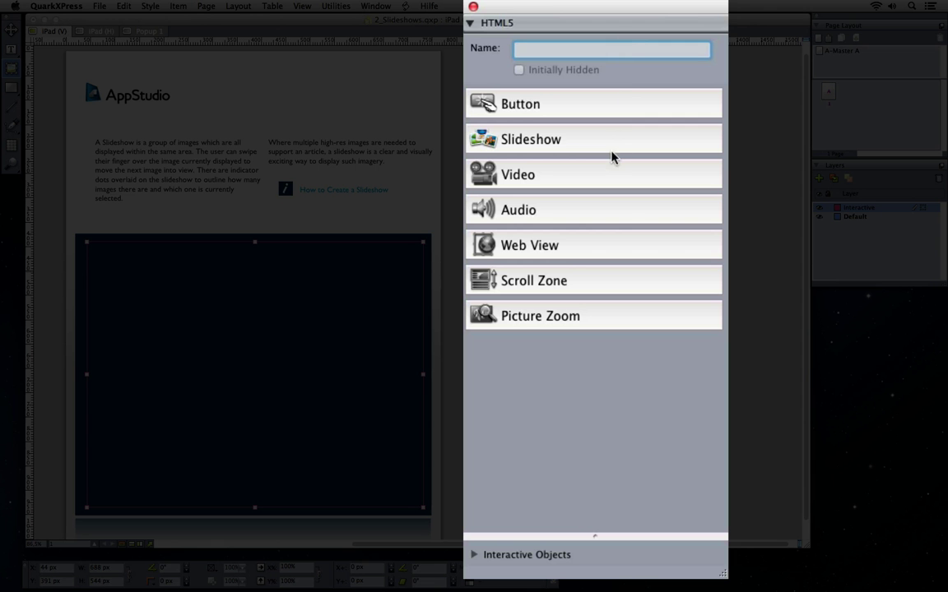
left_click(605, 145)
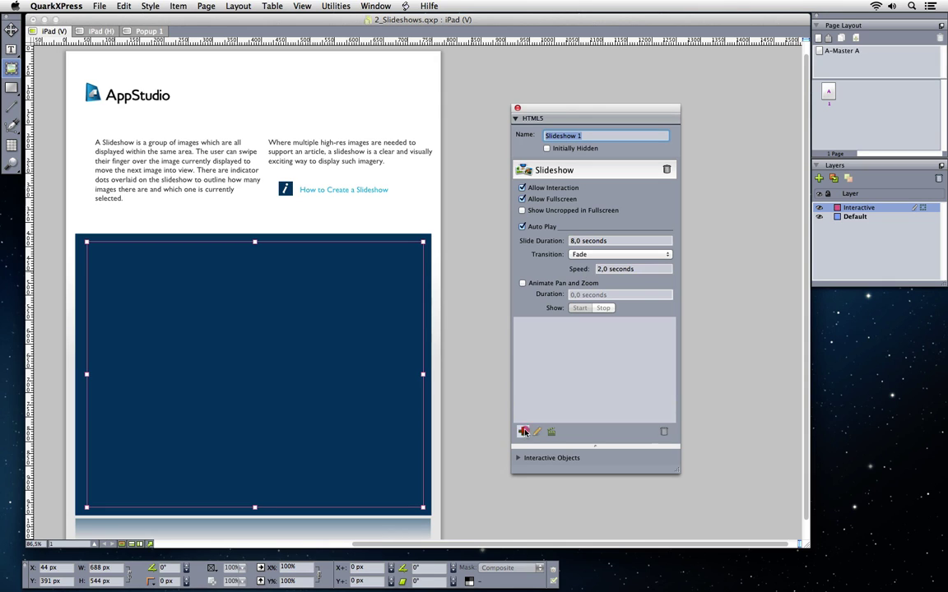
Step: Load Slideshow_1.jpg, Slideshow_2.jpg and Slideshow_3b.jpg from disk as slides
left_click(523, 432)
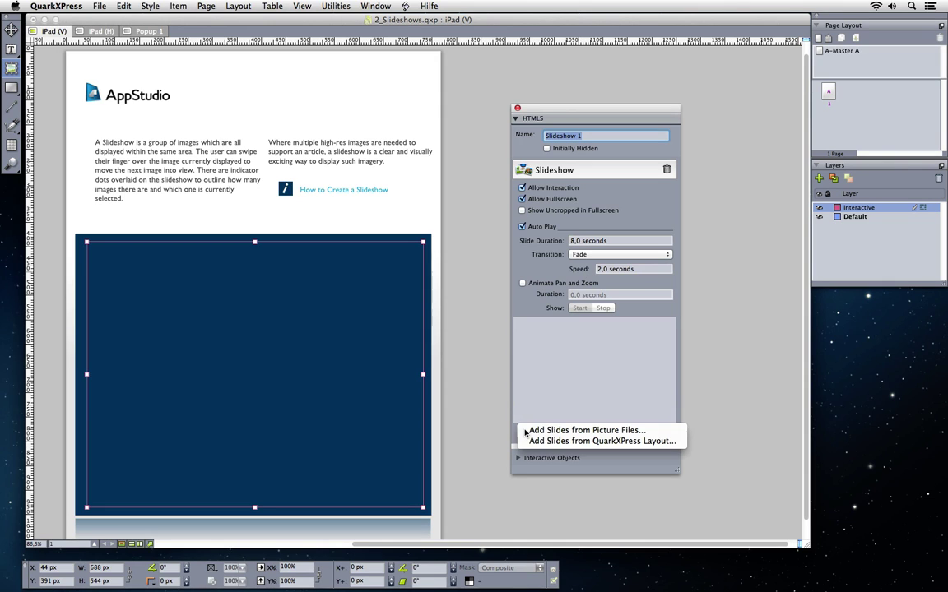
left_click(571, 430)
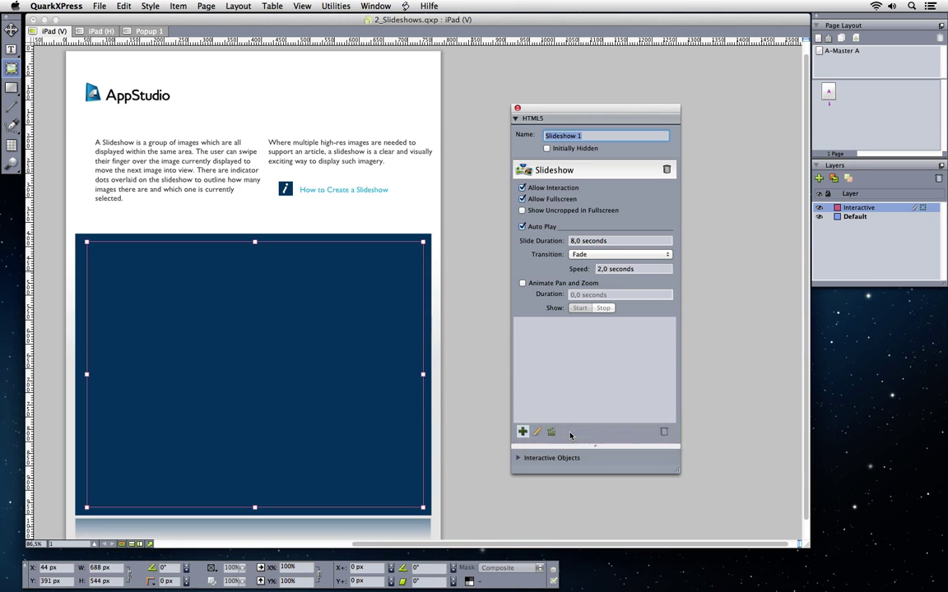
left_click(385, 290)
left_click(383, 313, "shift")
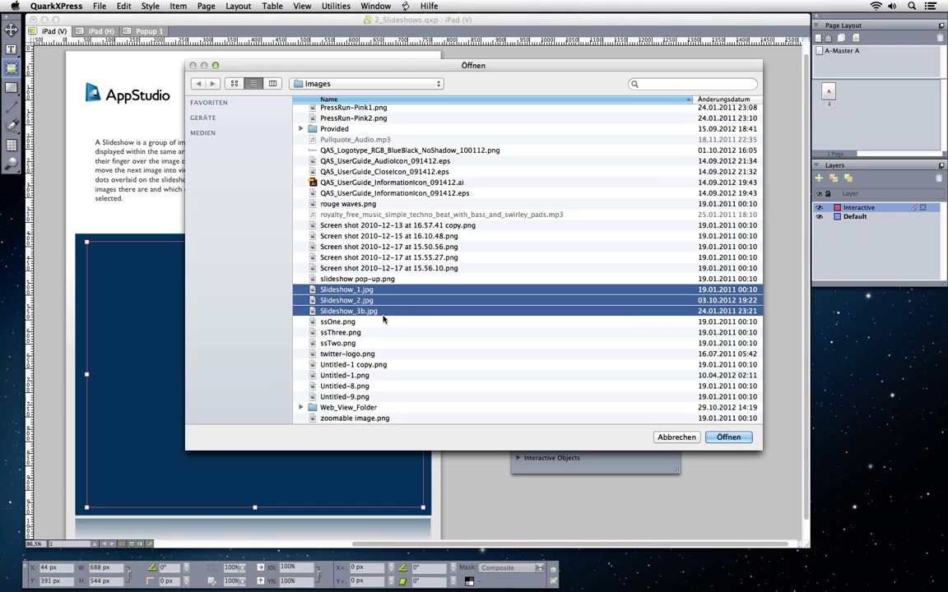
left_click(720, 438)
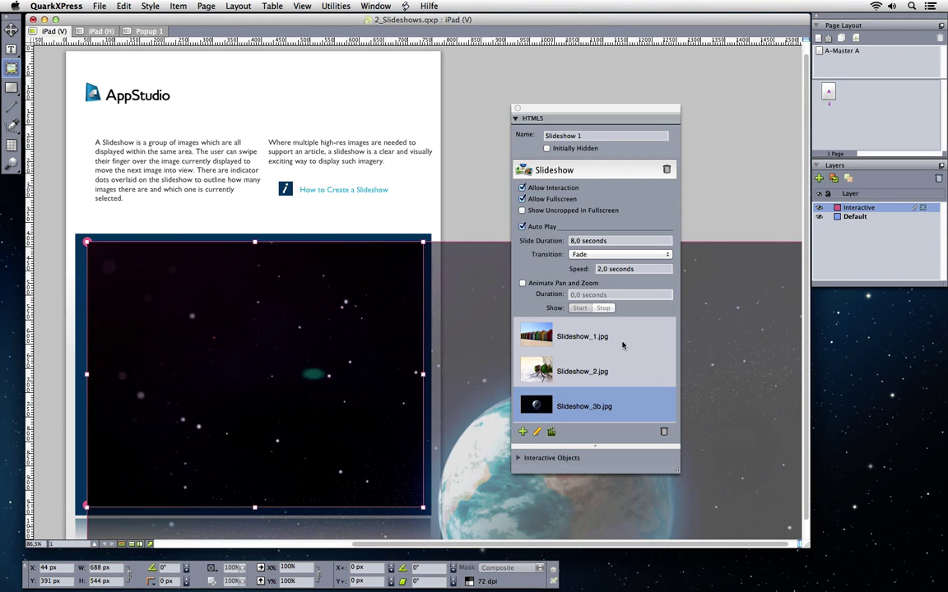
Step: Fit the Slideshow_1.jpg beach-huts picture to the box and enlarge it to fill the box
left_click(622, 345)
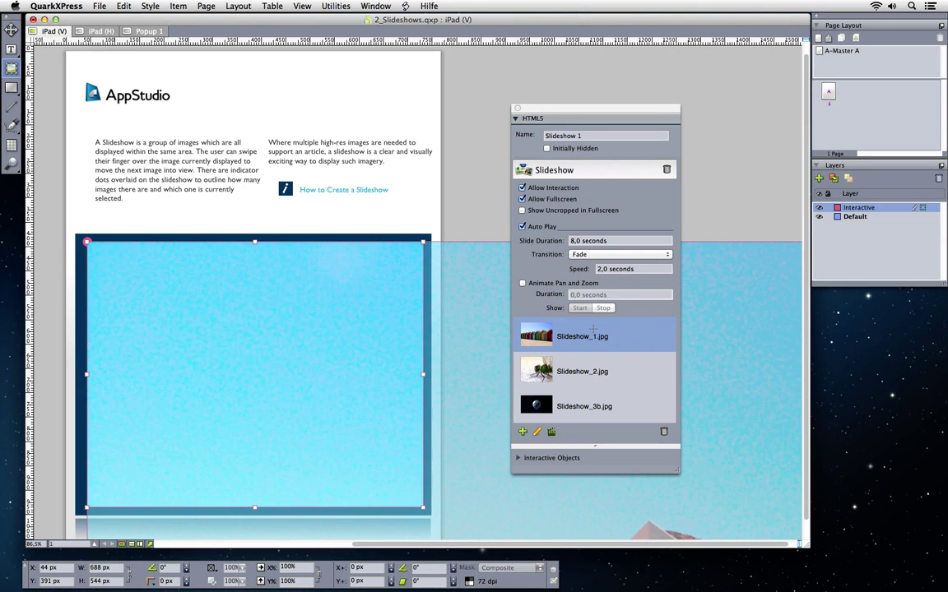
left_click(248, 286)
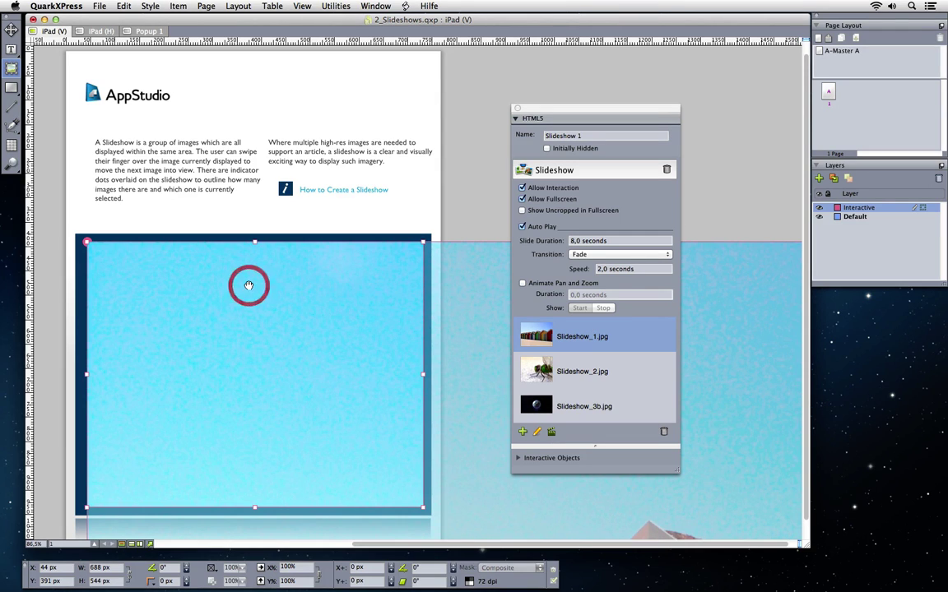
key("super+alt+shift+f")
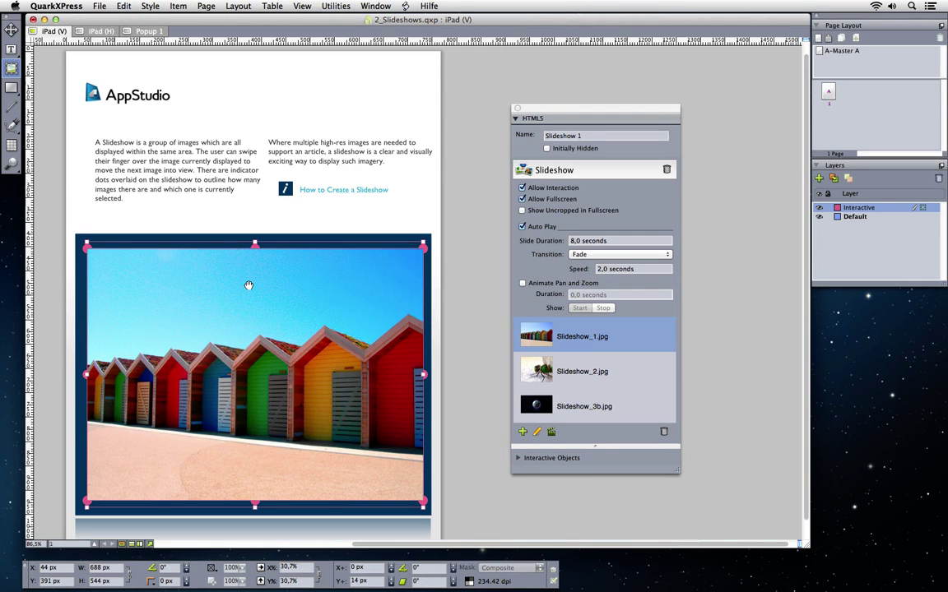
left_click_drag(86, 246, 70, 231)
left_click_drag(423, 500, 448, 518)
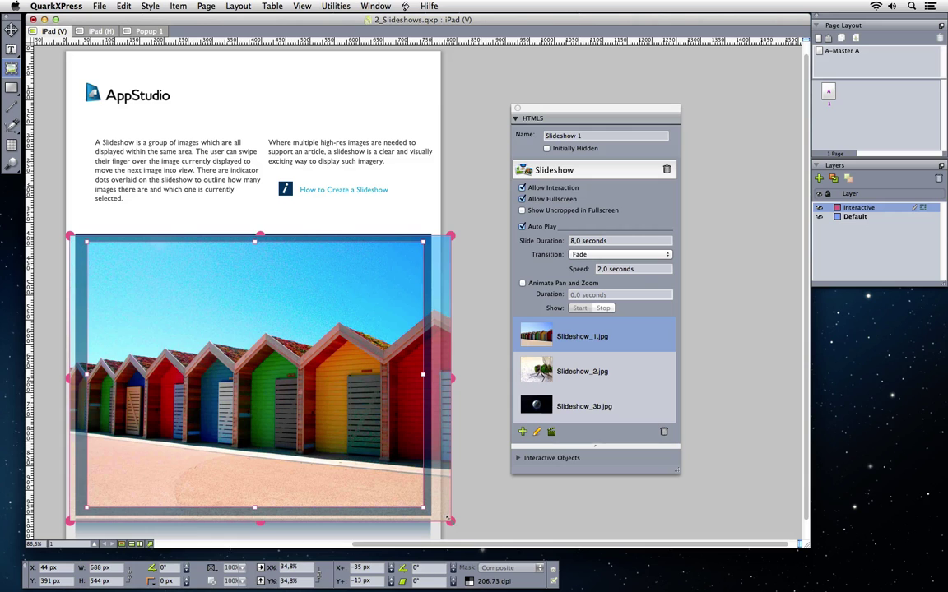
Step: Shift the Slideshow_2.jpg dragonfly image up-left and enlarge it to 122.5%
left_click(576, 369)
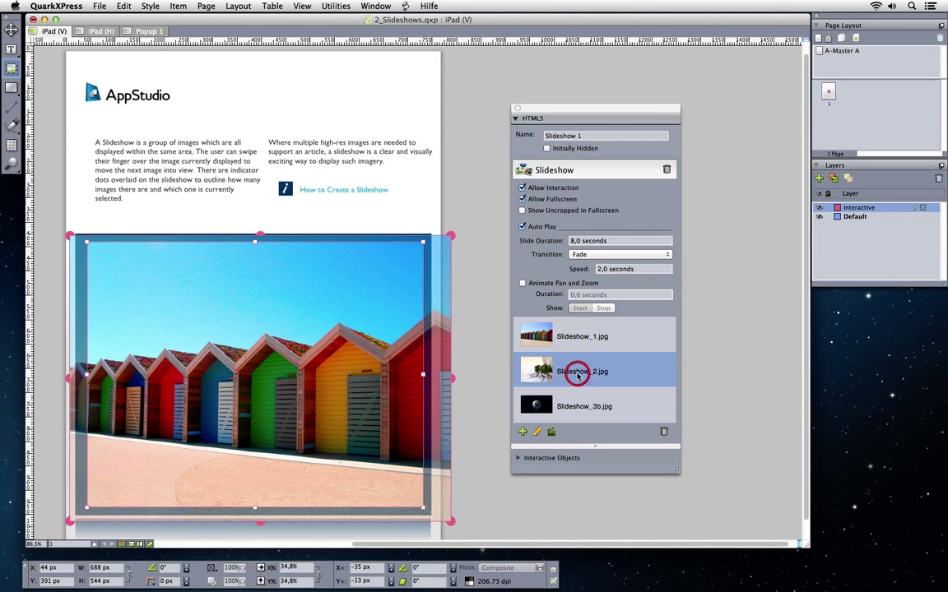
left_click_drag(364, 375, 295, 319)
left_click_drag(360, 477, 395, 467)
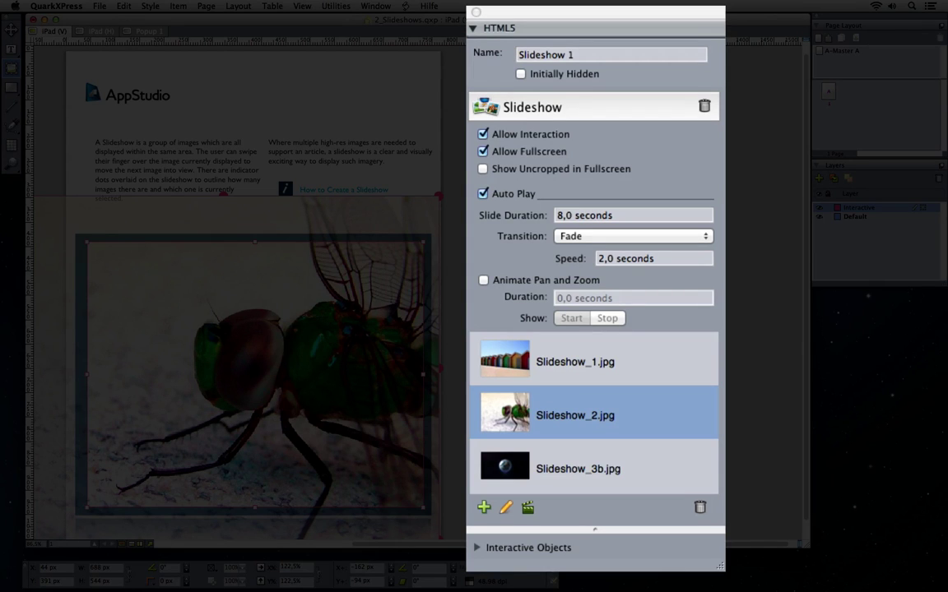
left_click(592, 258)
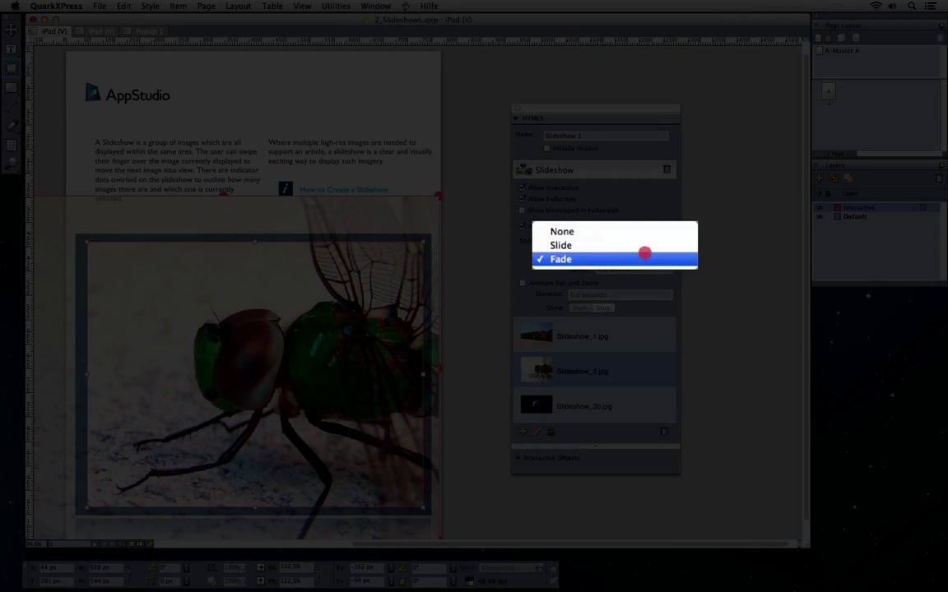
left_click(673, 258)
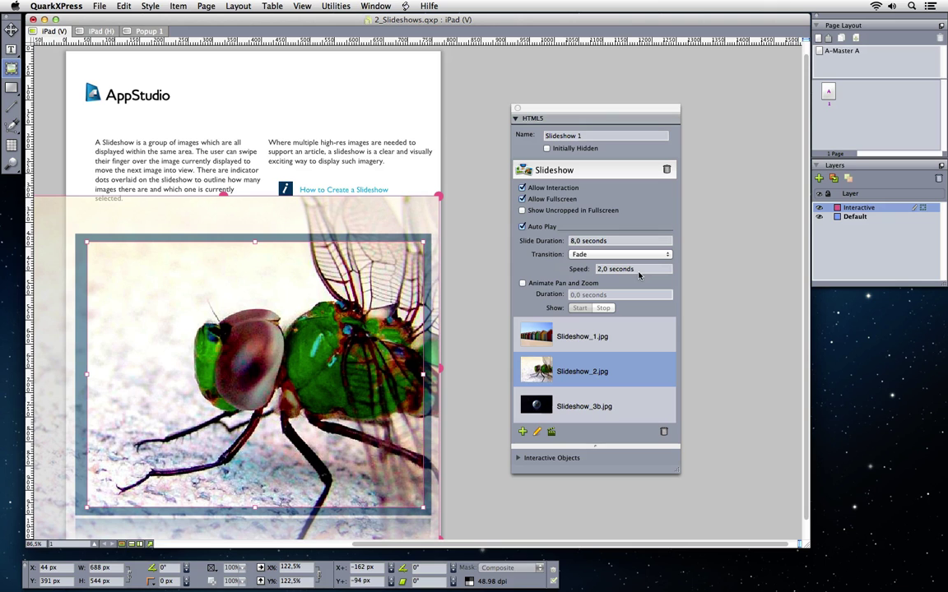
left_click(578, 339)
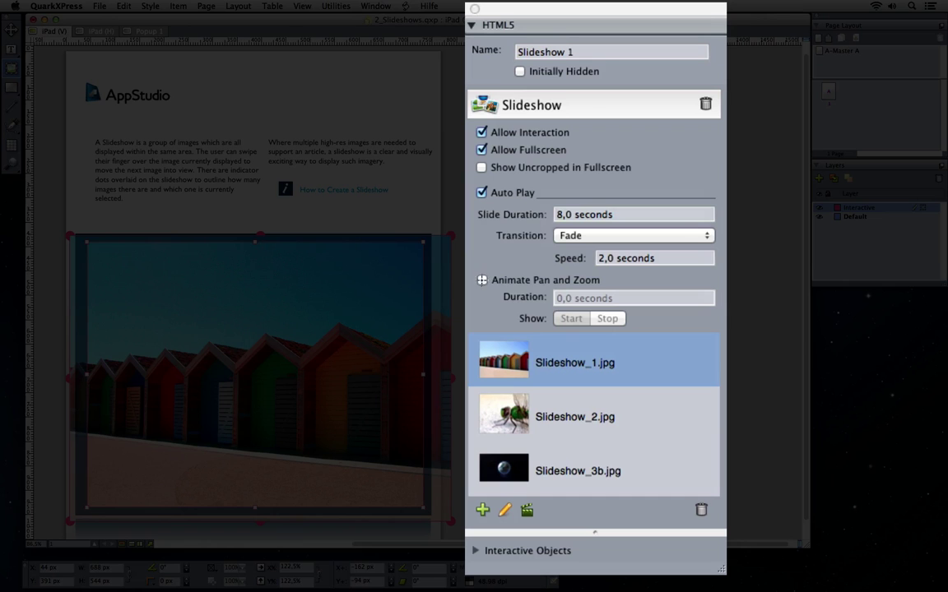
Step: Enable an 8-second pan and zoom ending zoomed into the huts, then preview it
left_click(522, 283)
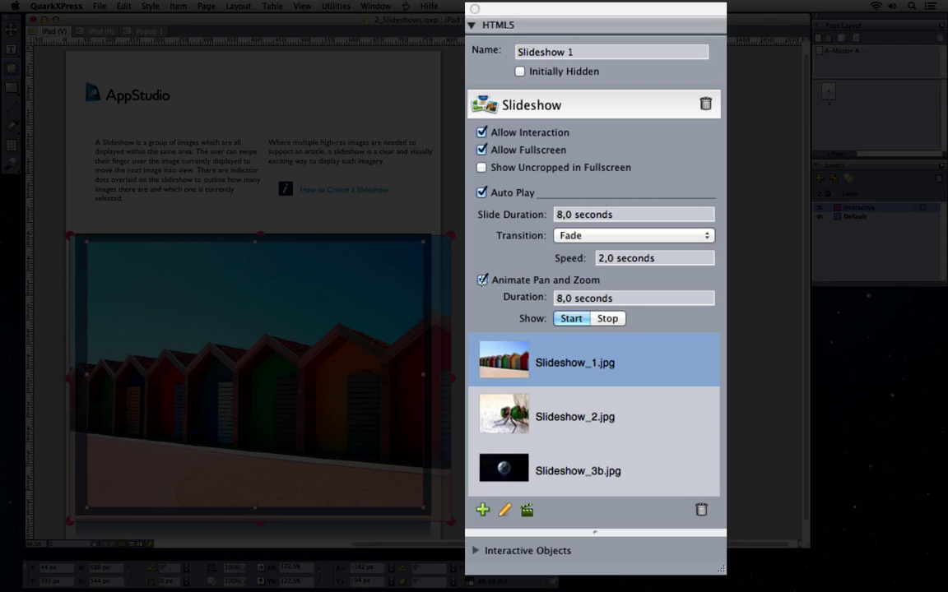
left_click(573, 319)
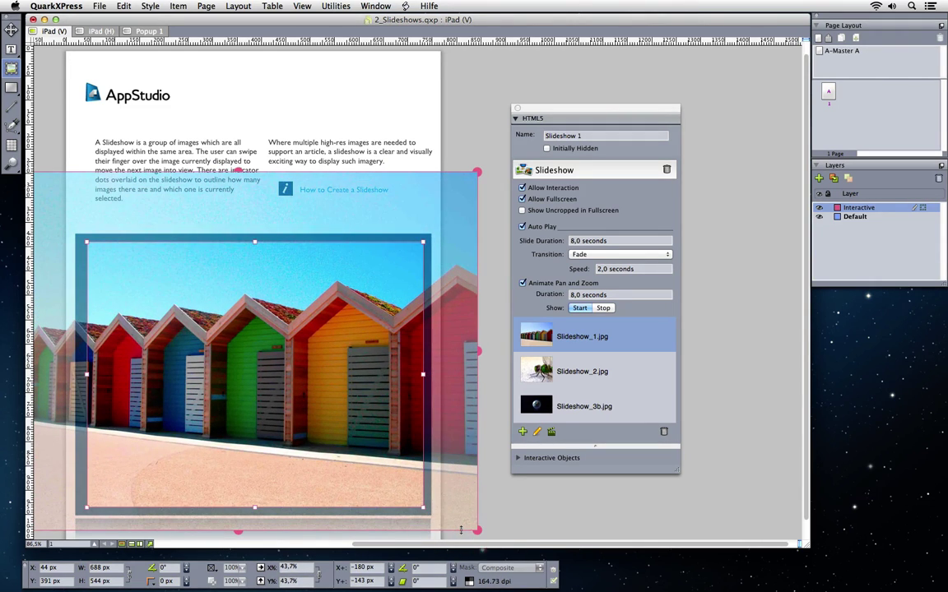
left_click(603, 307)
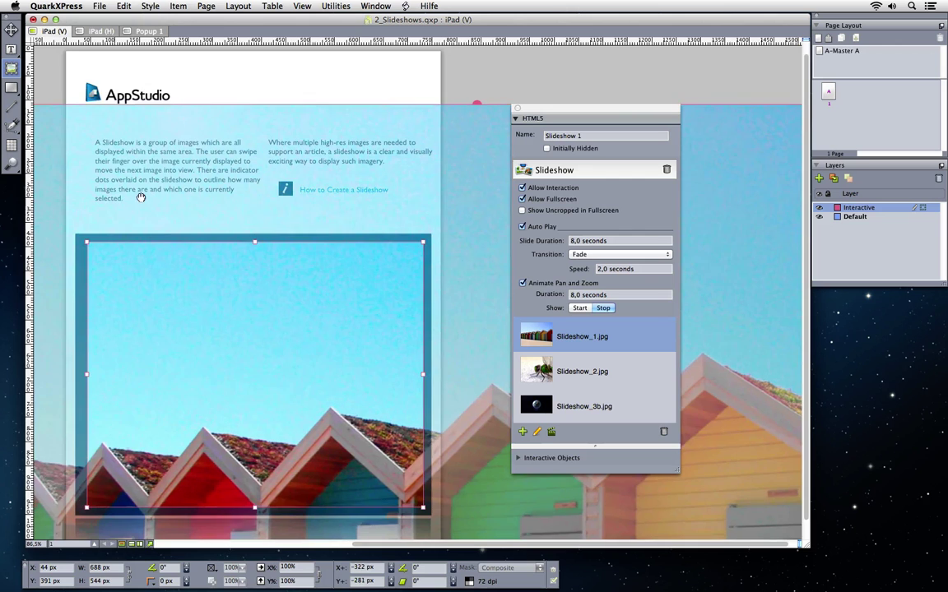
left_click(140, 197)
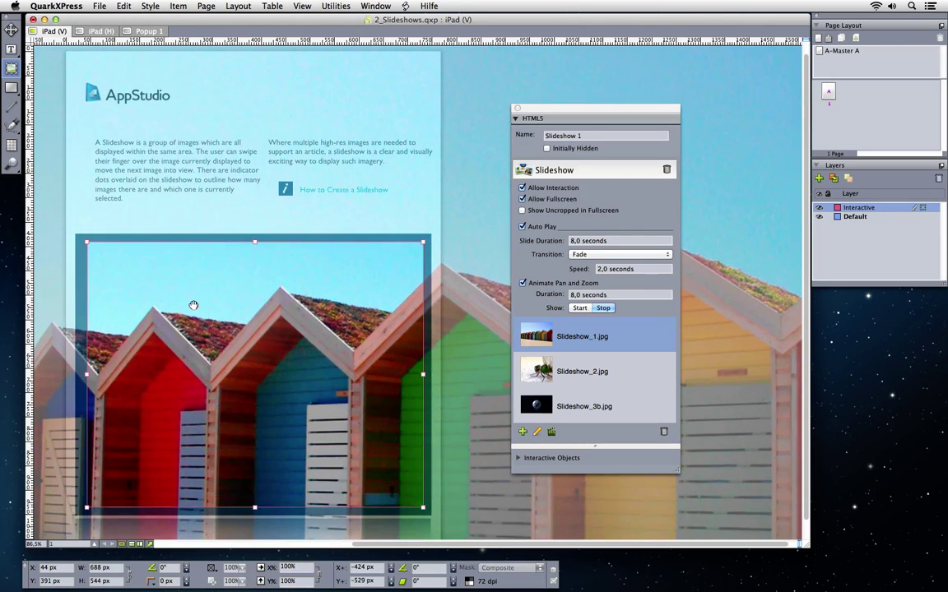
left_click(195, 304)
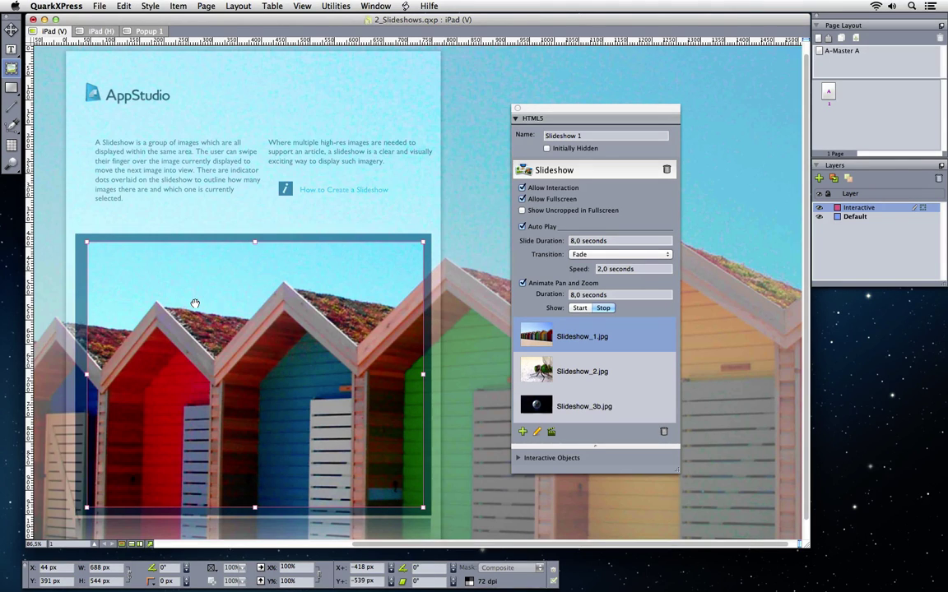
left_click(581, 308)
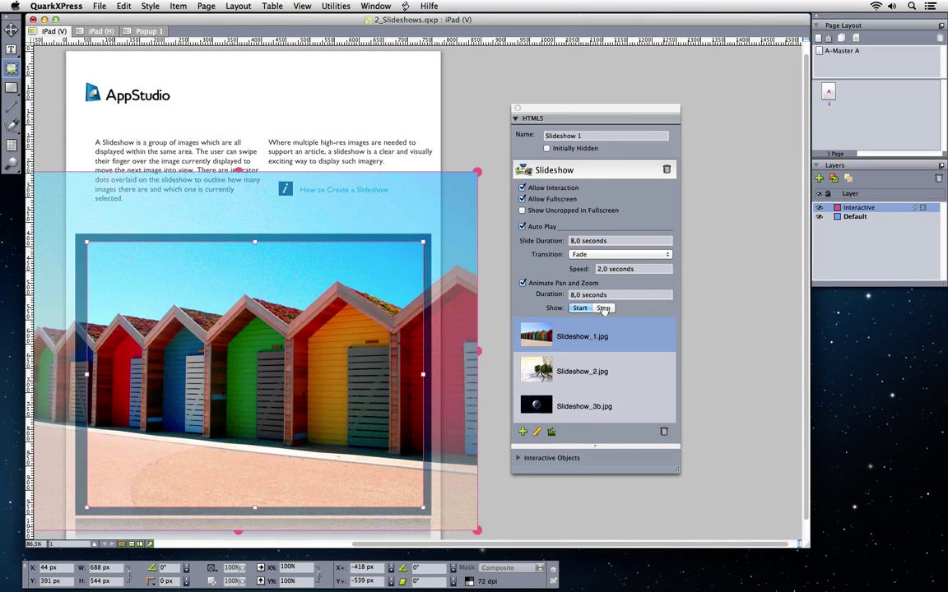
left_click(607, 307)
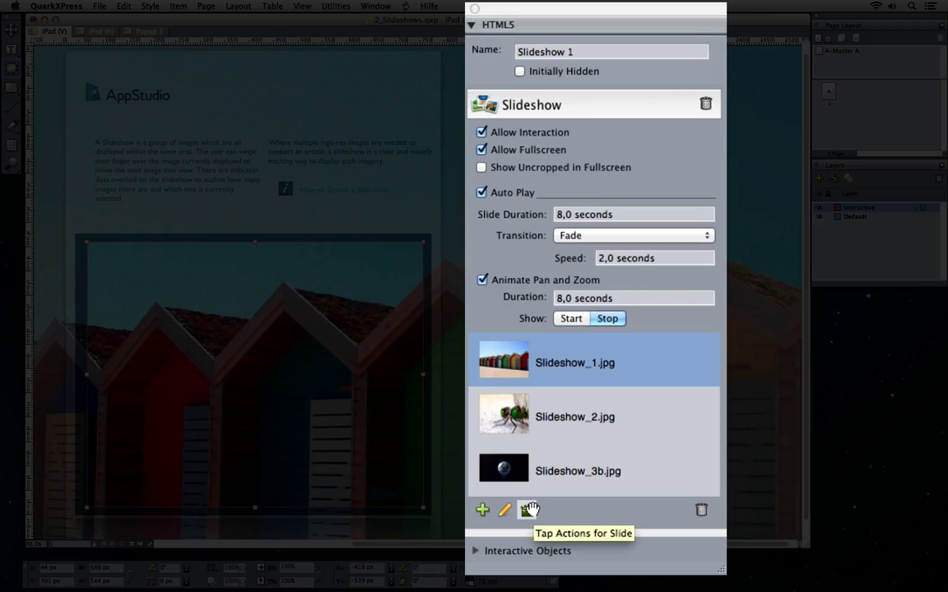
left_click(554, 432)
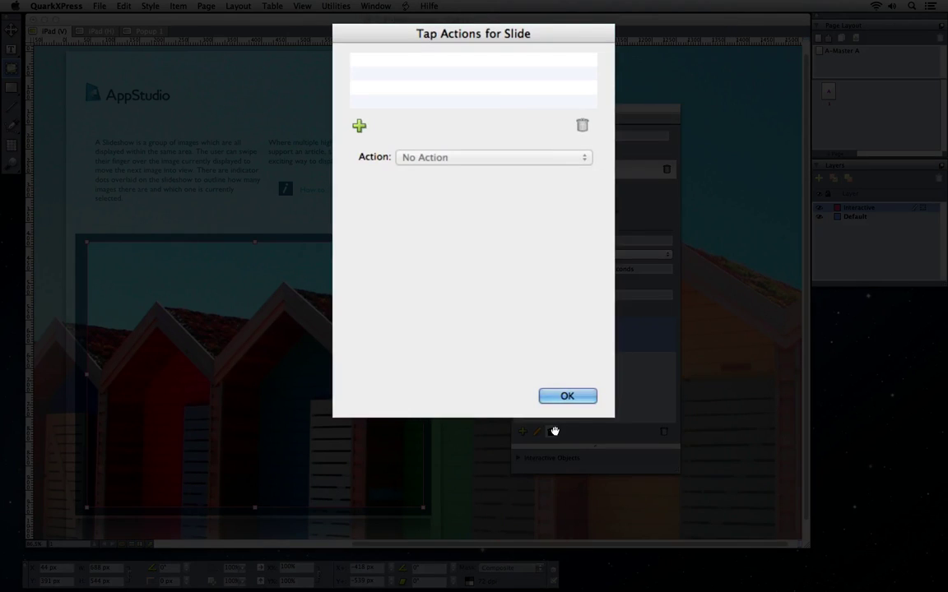
left_click(358, 125)
left_click(451, 157)
left_click(525, 156)
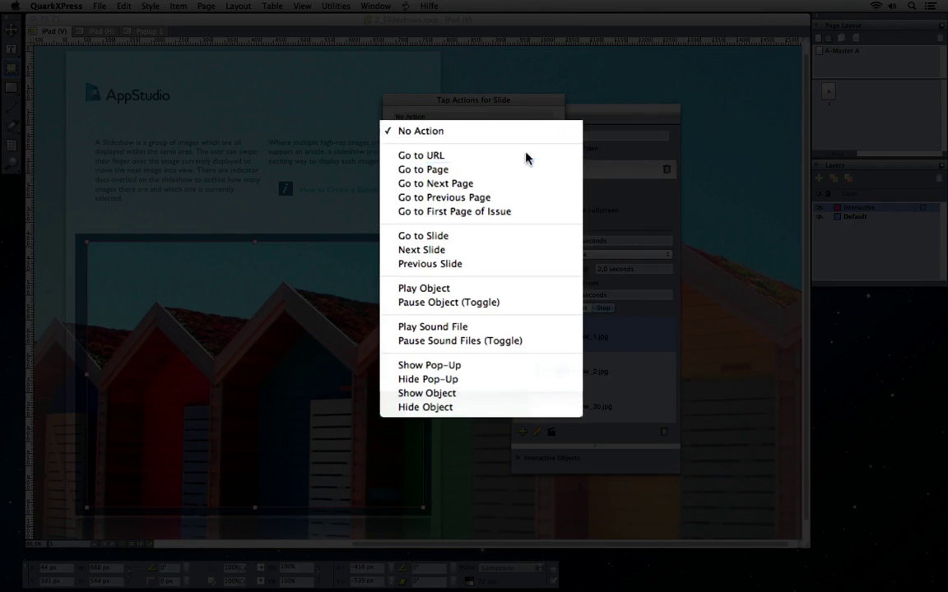
left_click(530, 179)
type("quark.com")
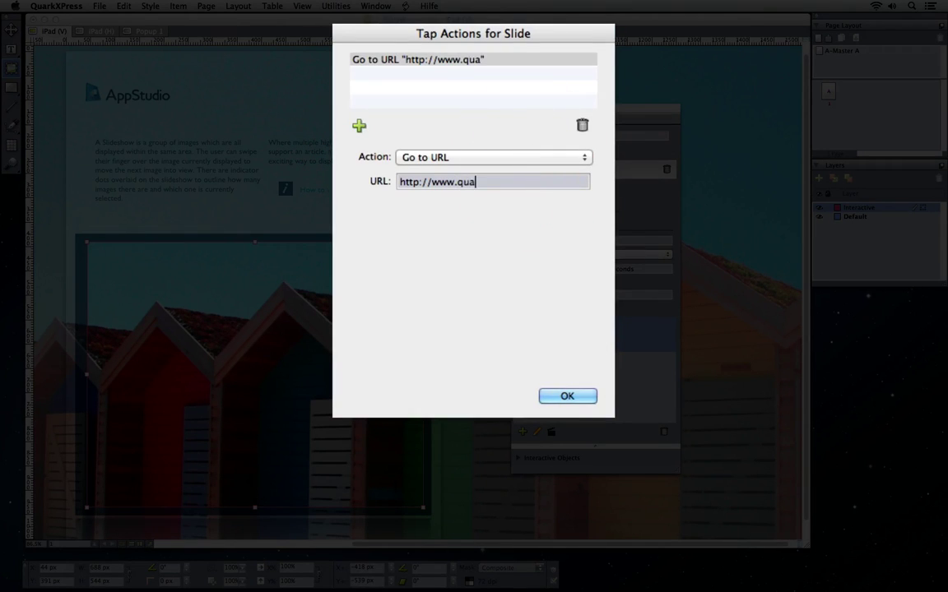
left_click(568, 396)
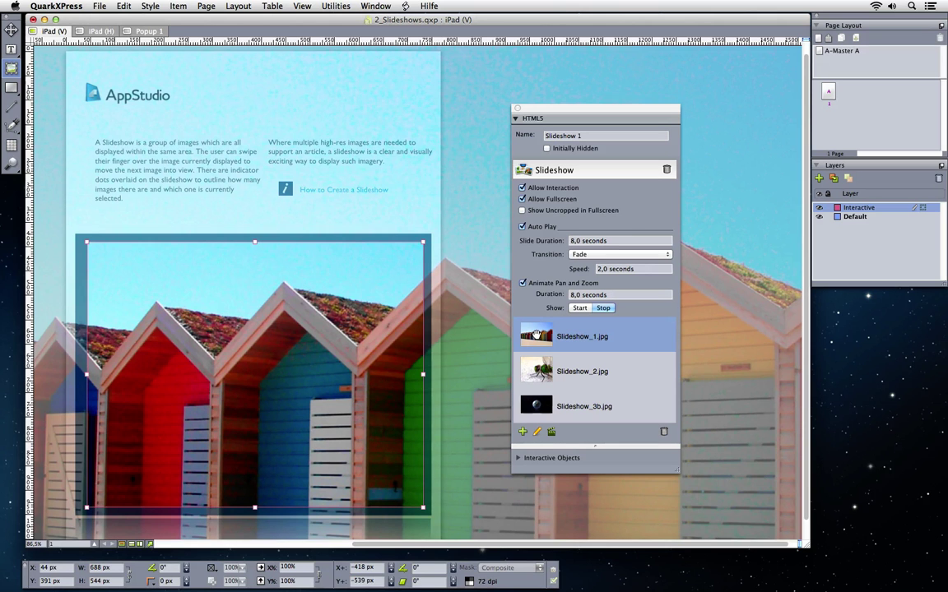
Step: Add slides from a new layout named 'Slideshow Layout', changing its page count from 3 to 1
left_click(522, 431)
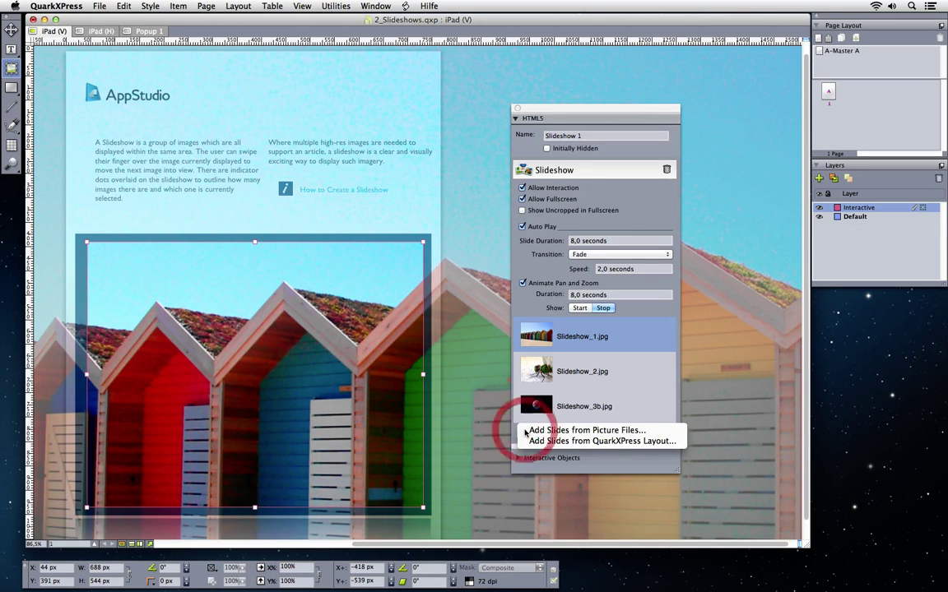
left_click(594, 443)
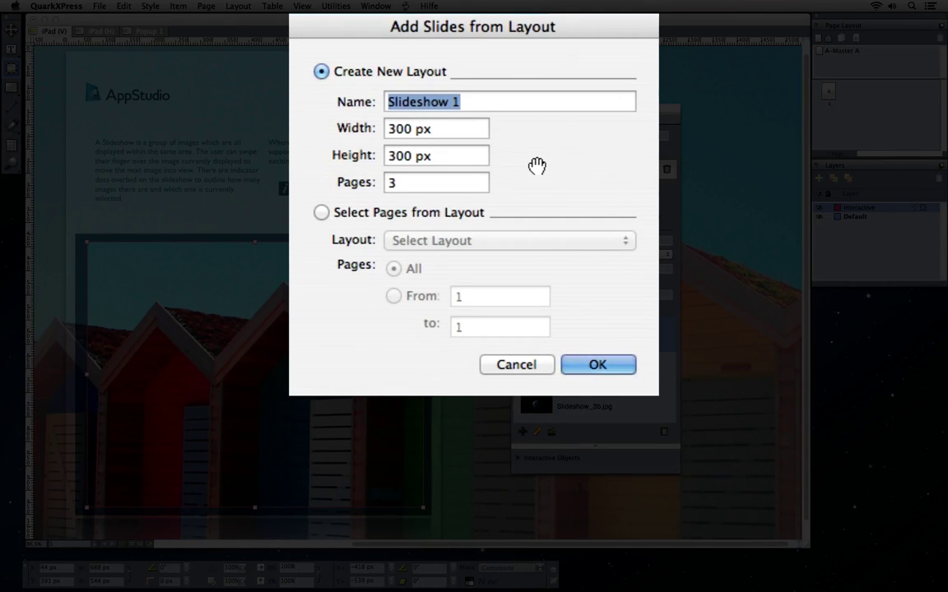
type("Slideshow")
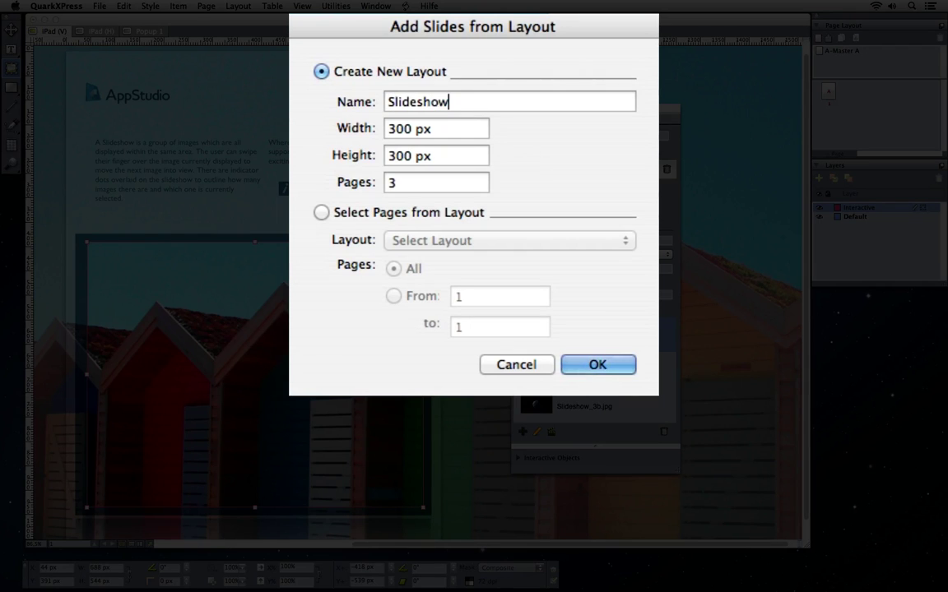
type(" Layout")
left_click(405, 182)
key("BackSpace")
type("1")
left_click(625, 370)
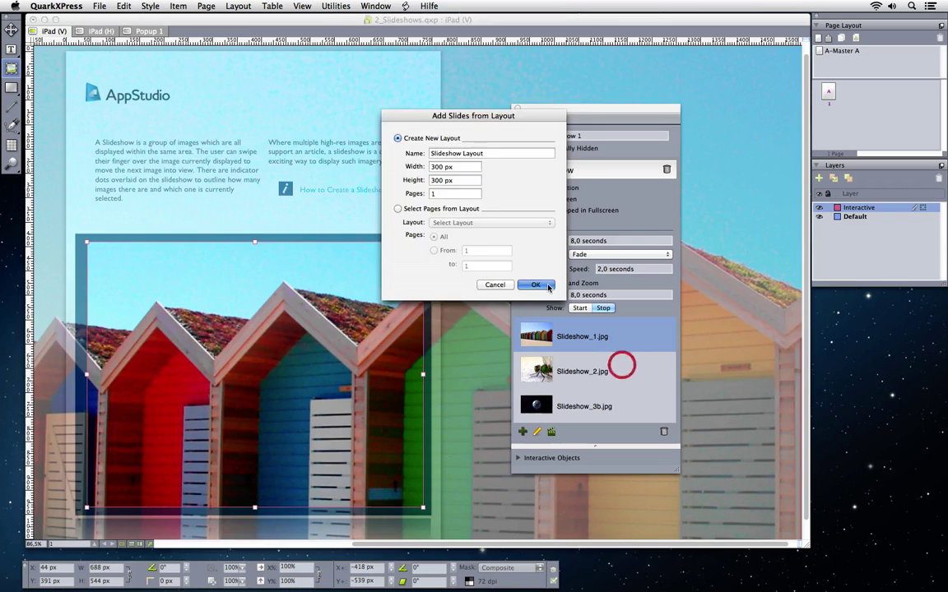
Step: On the Slideshow Layout page, draw a 299 × 299 px picture box and import the blue truck photo
left_click(228, 31)
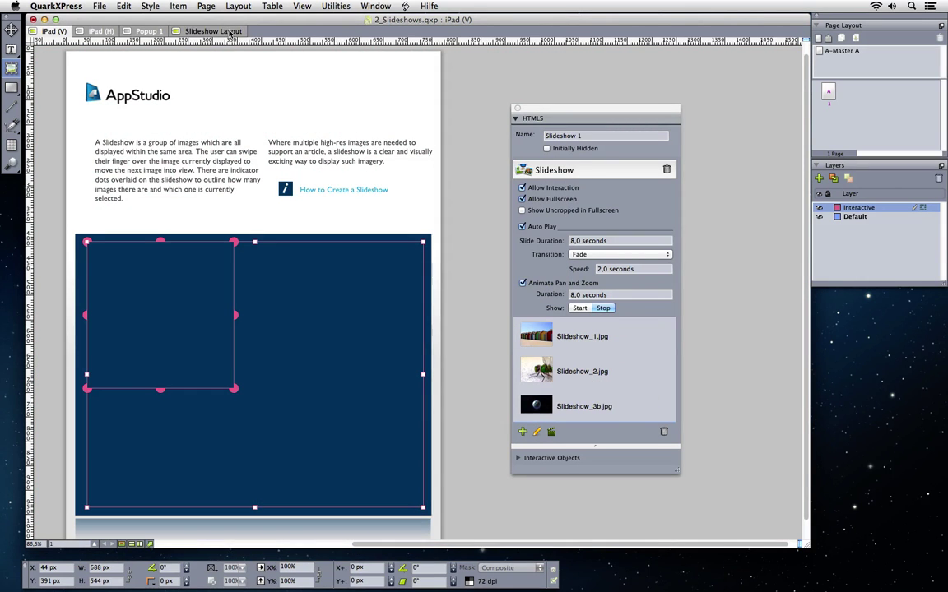
left_click(290, 163)
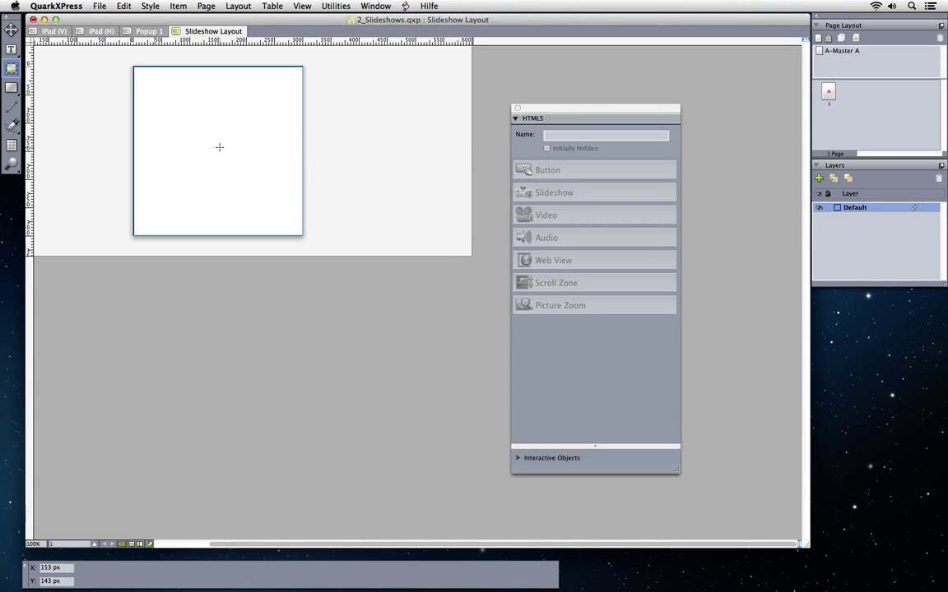
left_click_drag(134, 67, 301, 234)
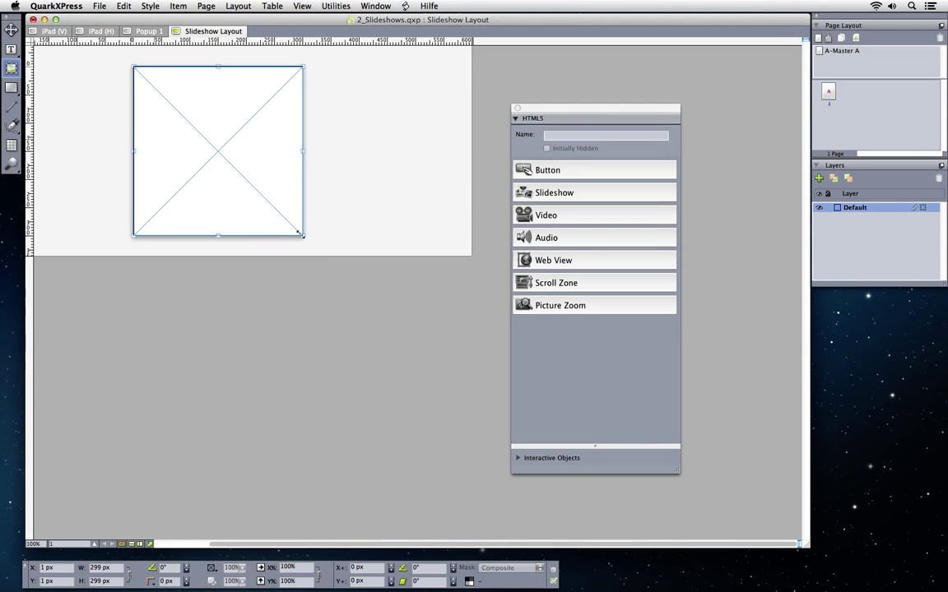
key("super+e")
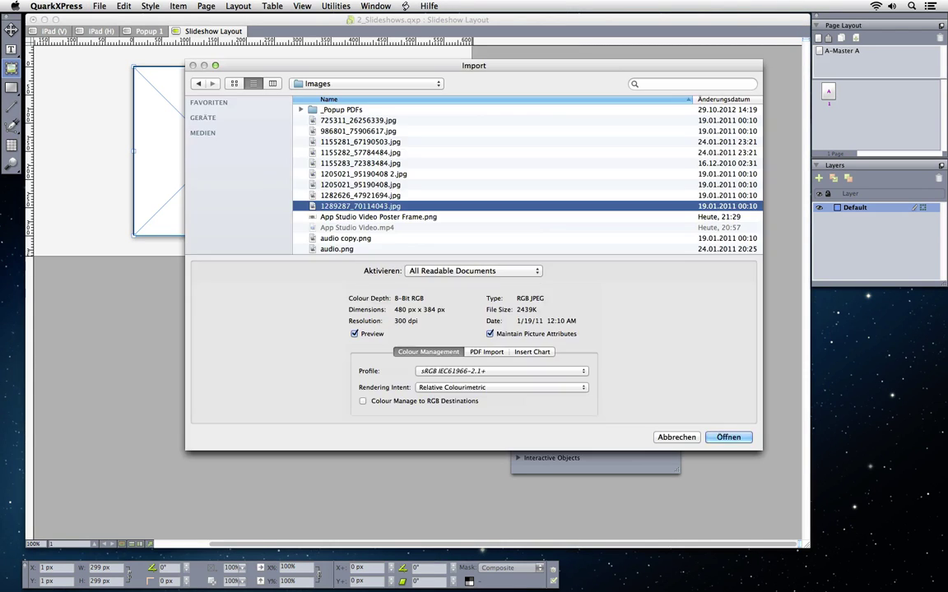
key("Return")
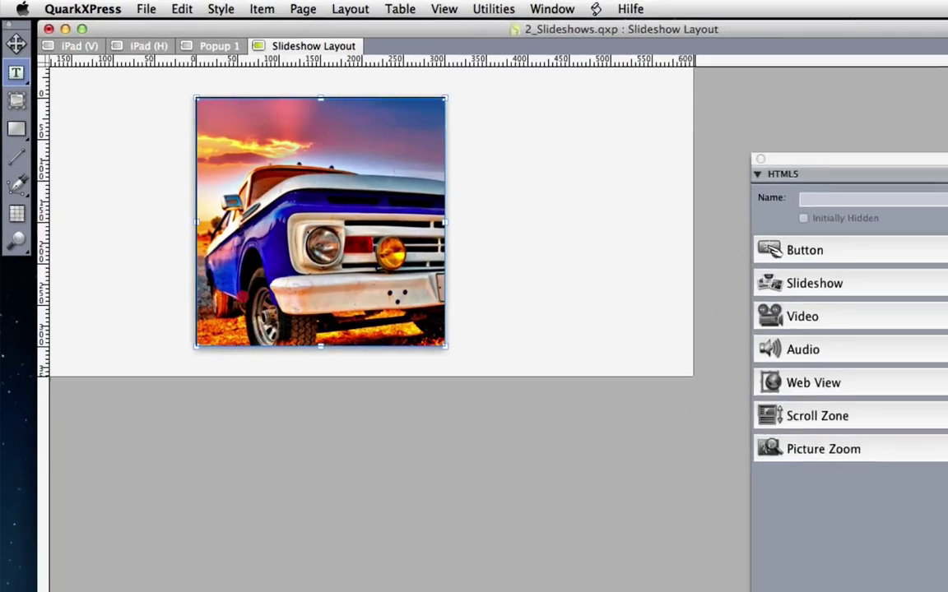
Step: Add a large, centred 'My car' caption over the bumper with a transparent box background
left_click_drag(242, 292, 406, 330)
type("My car")
key("super+a")
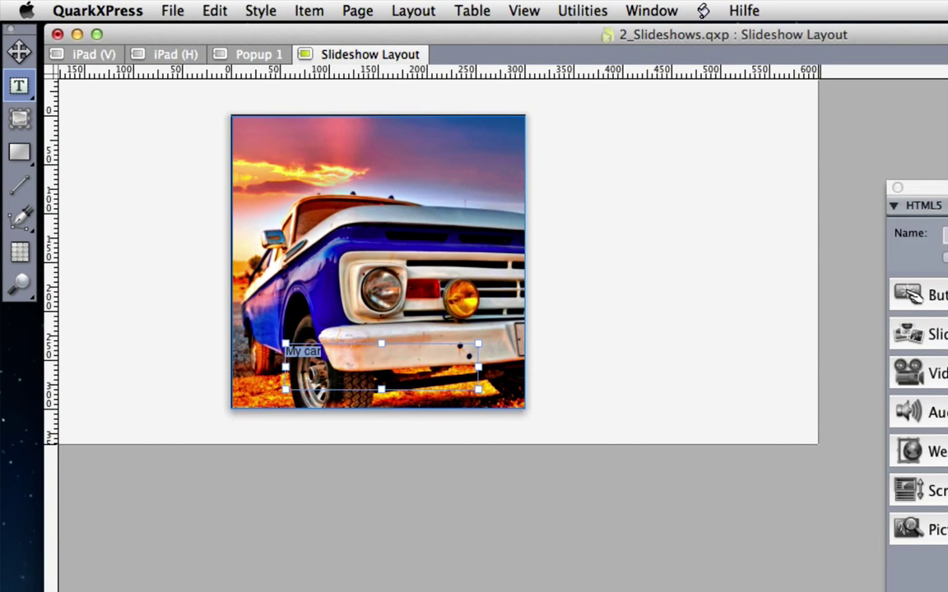
key("super+shift+period")
key("super+shift+period")
key("super+shift+period")
key("super+shift+period")
key("super+shift+c")
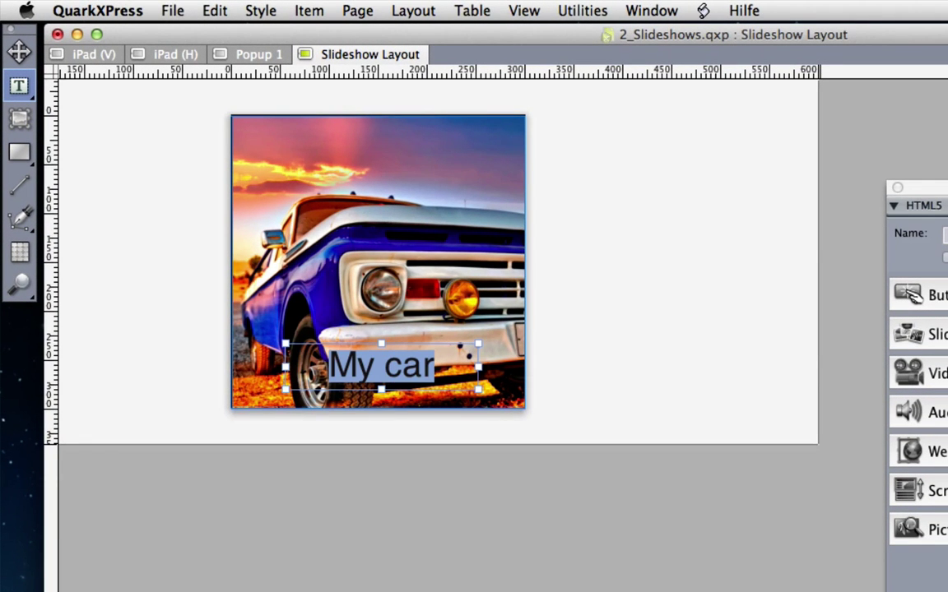
key("super+shift+apostrophe")
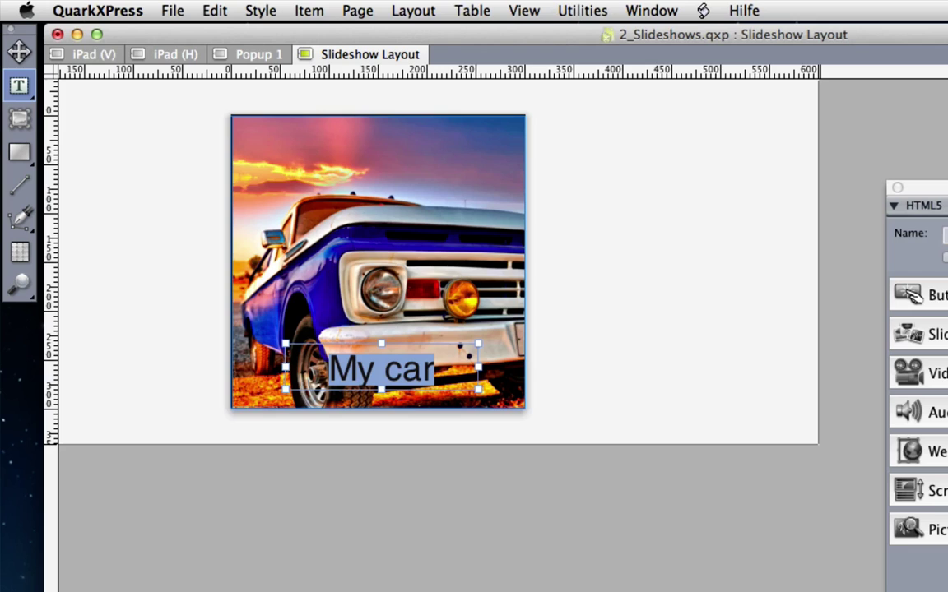
left_click(381, 362)
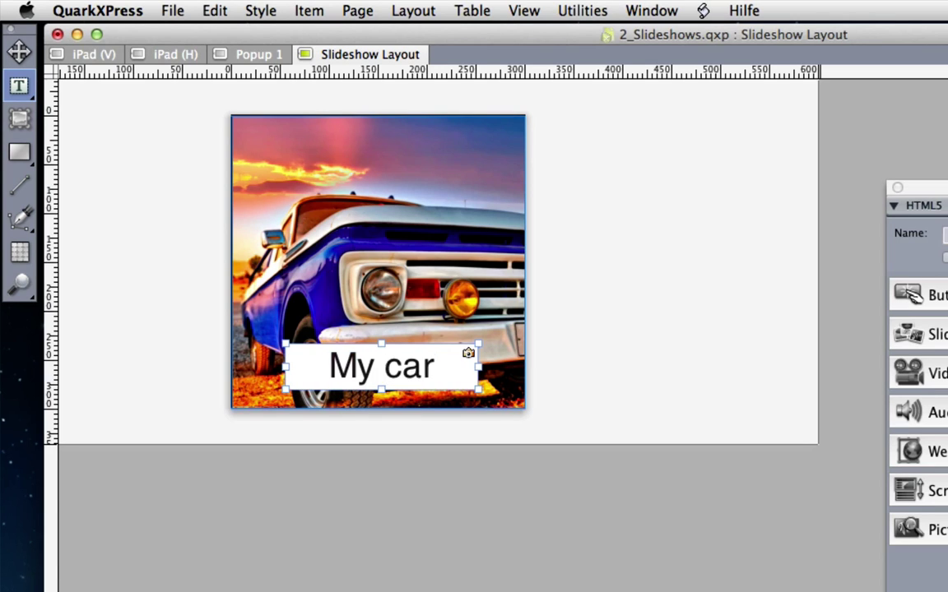
left_click(386, 364)
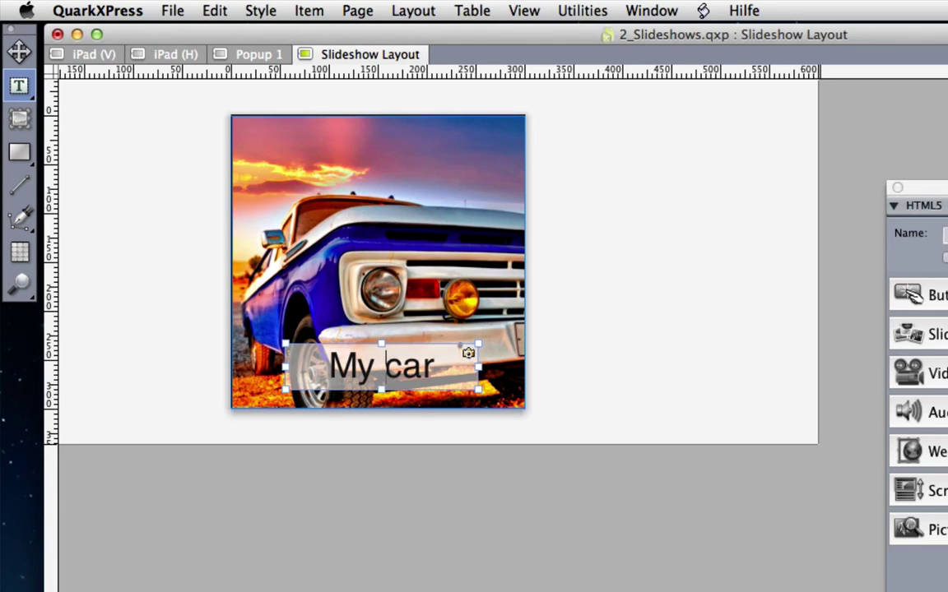